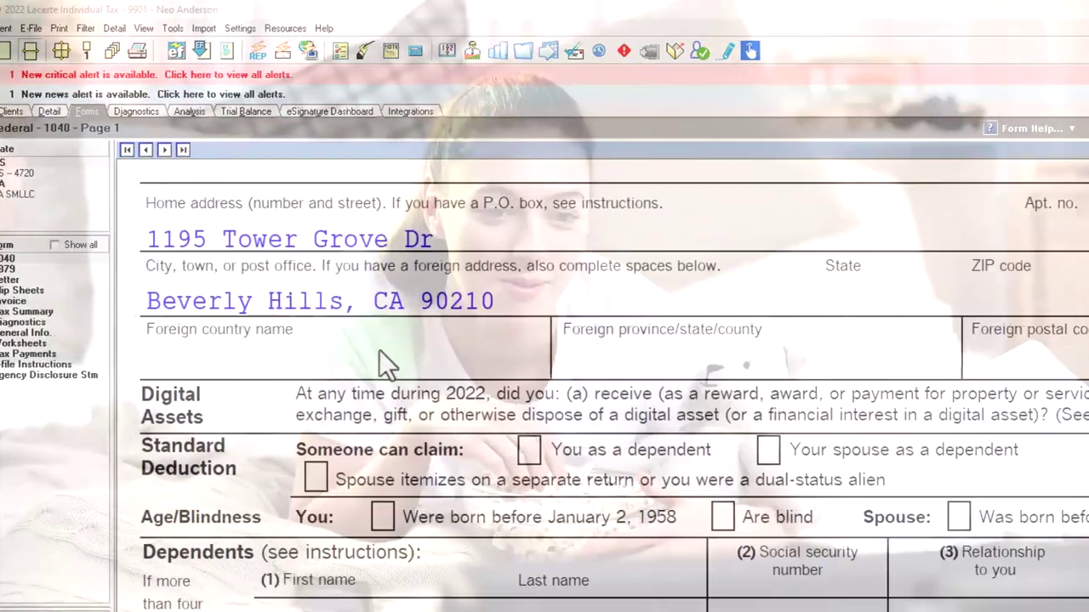
- Review Form 1040 lines 9–15 (100,000 income, 12,950 standard deduction, 87,050 taxable income), then switch to Excel
scroll(380, 353, "down", 4)
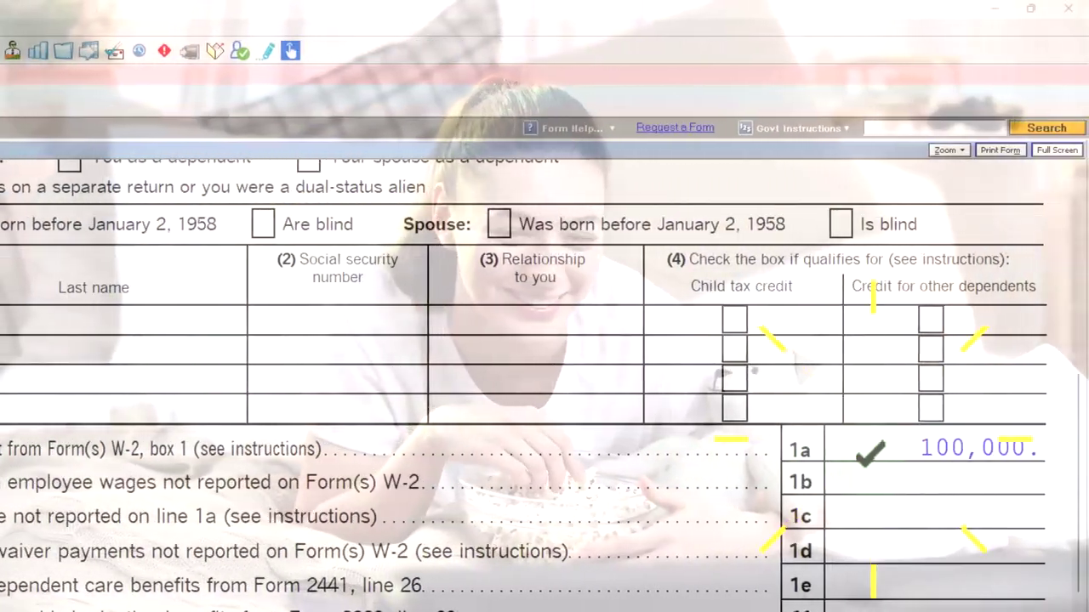
scroll(865, 462, "down", 5)
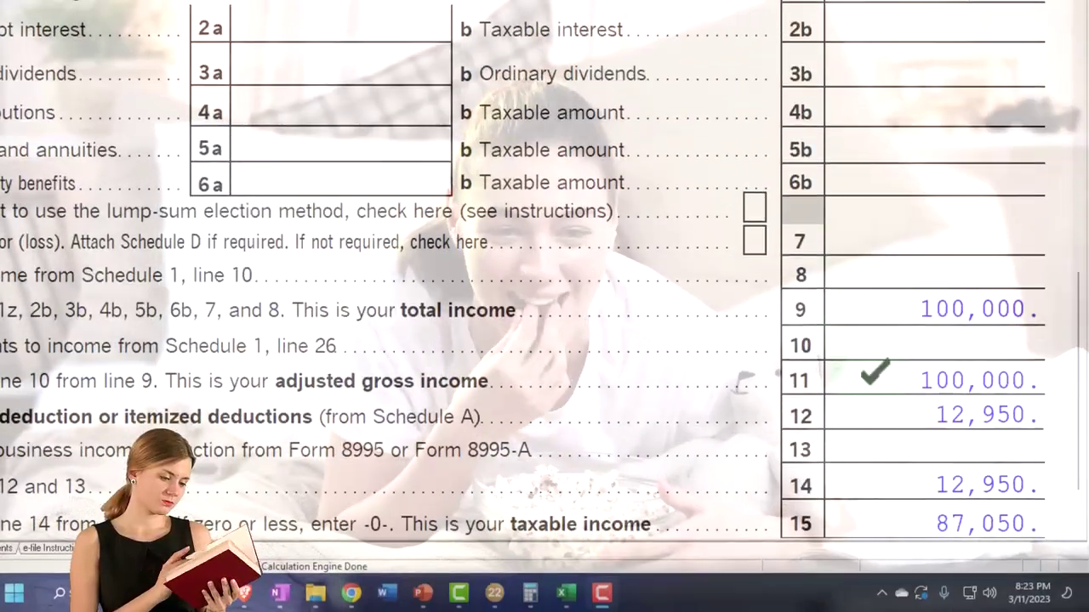
scroll(746, 380, "down", 2)
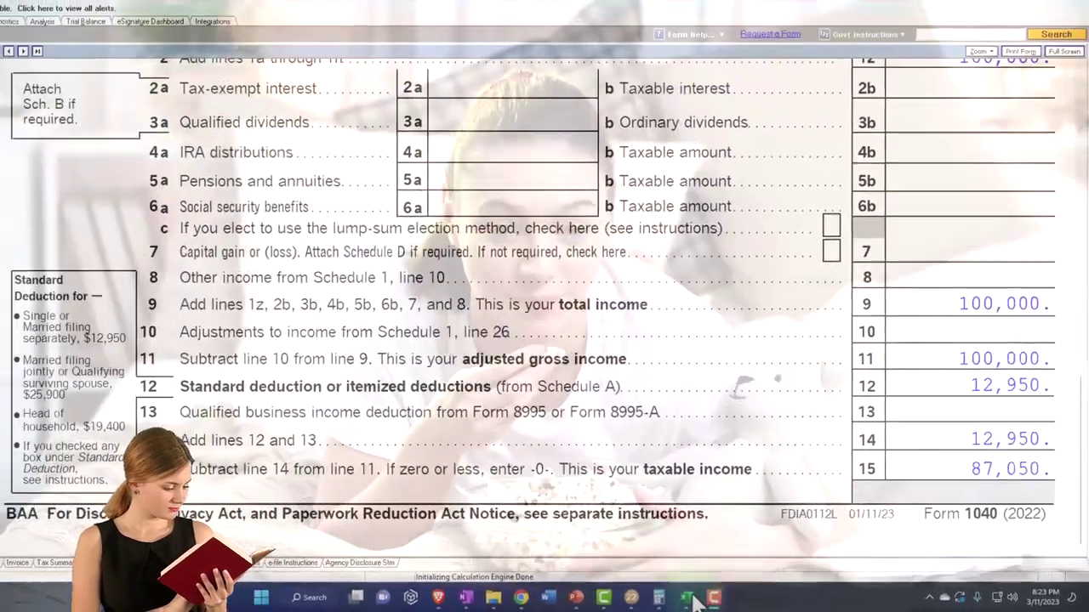
left_click(691, 596)
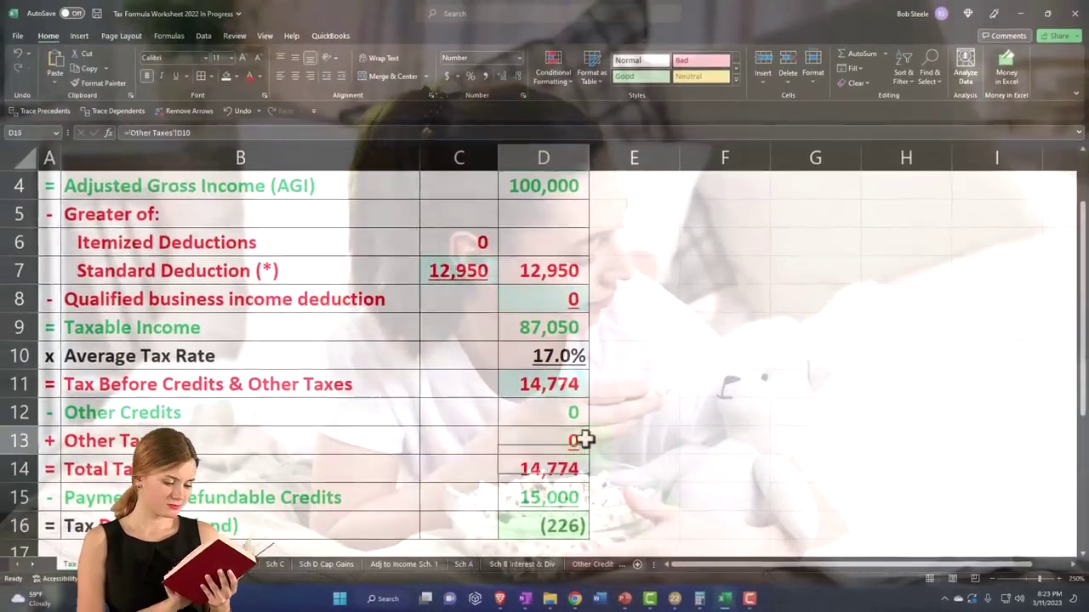
- Check cell D9's 87,050 taxable income formula and the (226) refund in Excel, then return to Lacerte
scroll(586, 435, "up", 1)
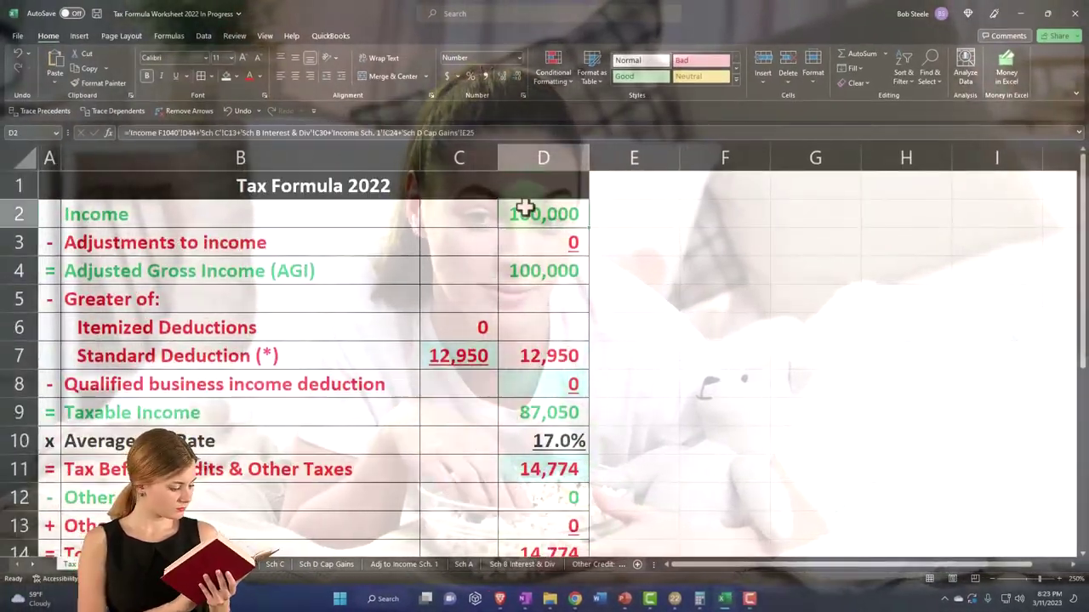
left_click(545, 414)
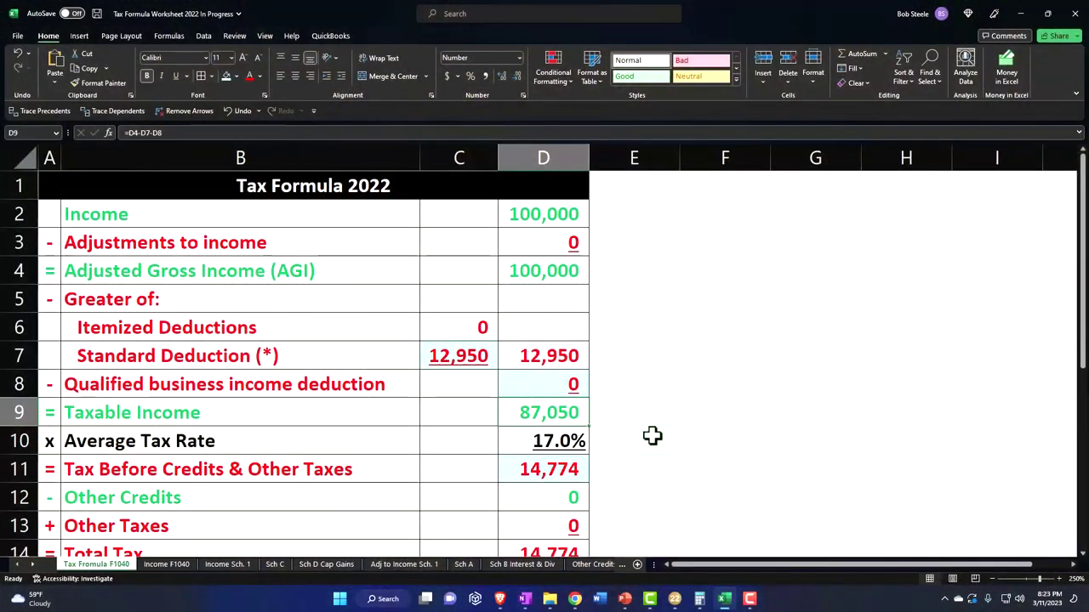
scroll(652, 437, "down", 1)
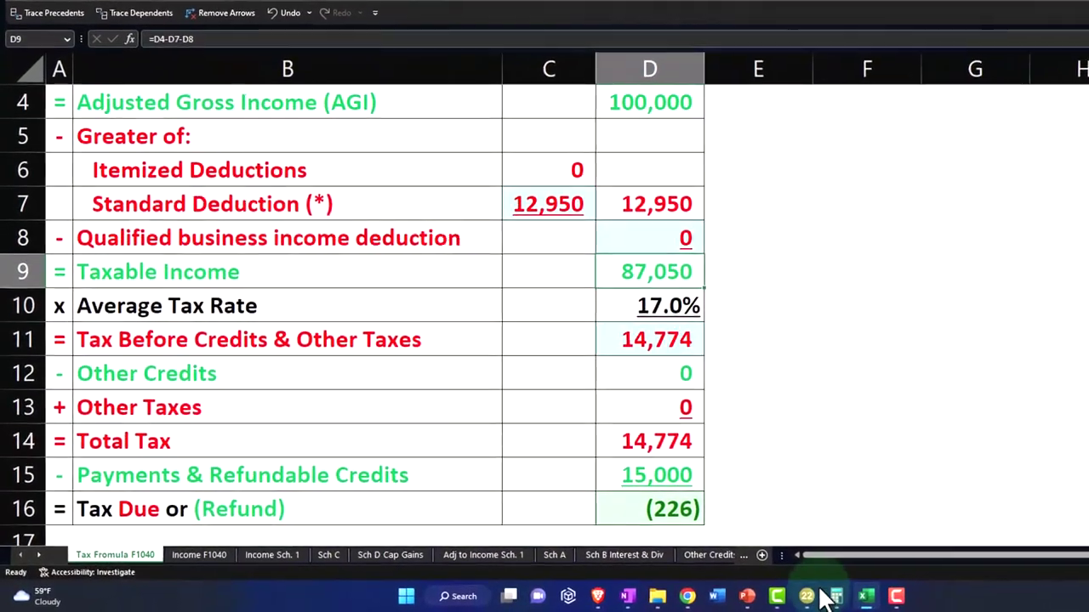
left_click(809, 595)
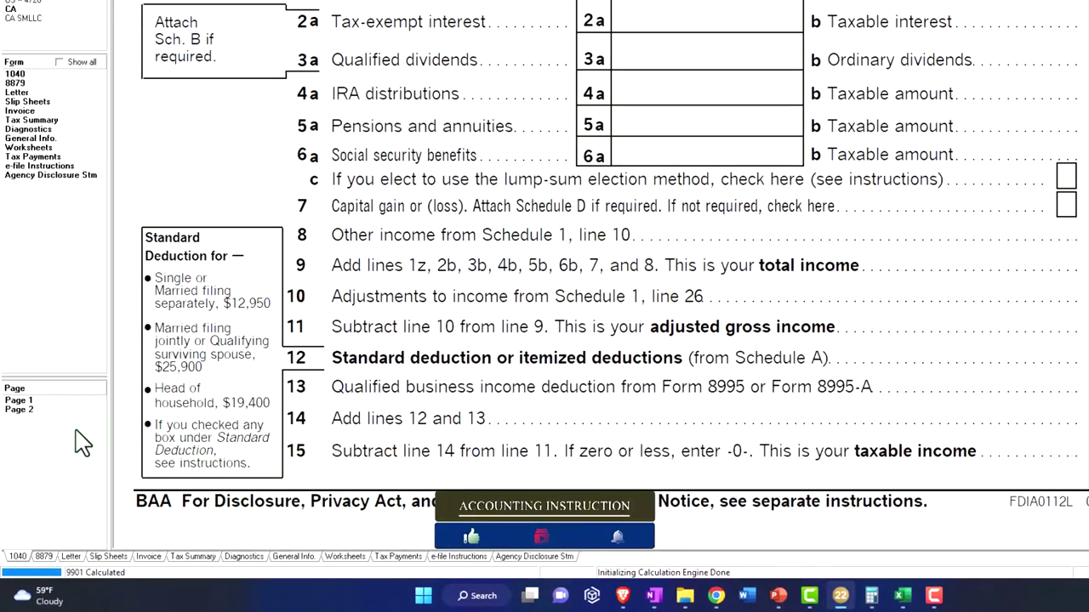
- Check Form 1040 page 2 lines 25–35 for 14,774 total tax and 226 overpayment, then go to Excel
left_click(21, 410)
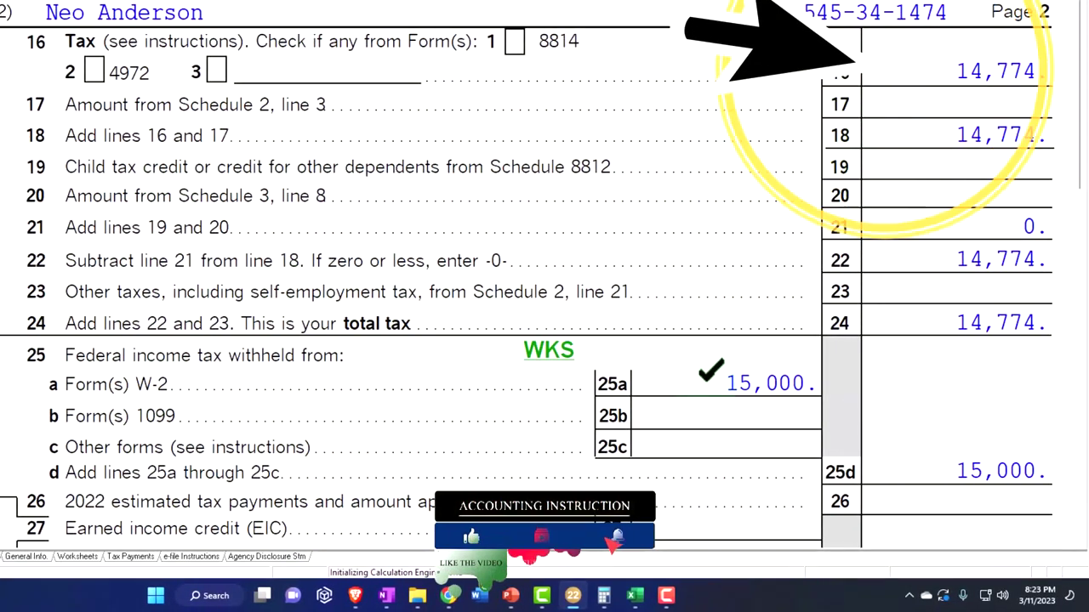
scroll(706, 393, "down", 5)
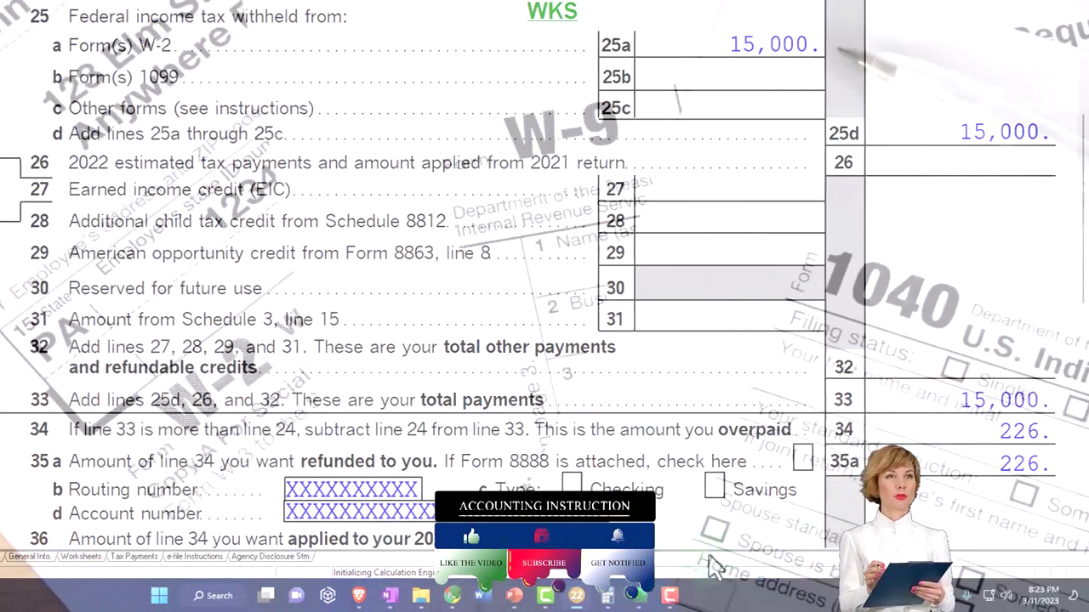
left_click(690, 595)
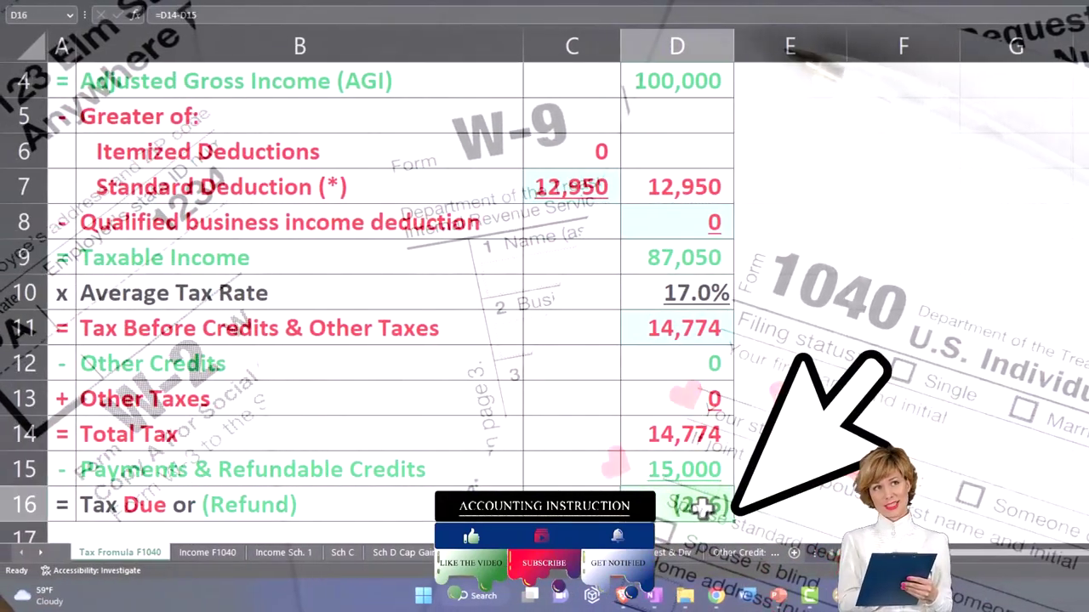
- Compare cell C6's 0 itemized deductions on the Tax Formula sheet against the 12,950 standard deduction
scroll(712, 440, "up", 1)
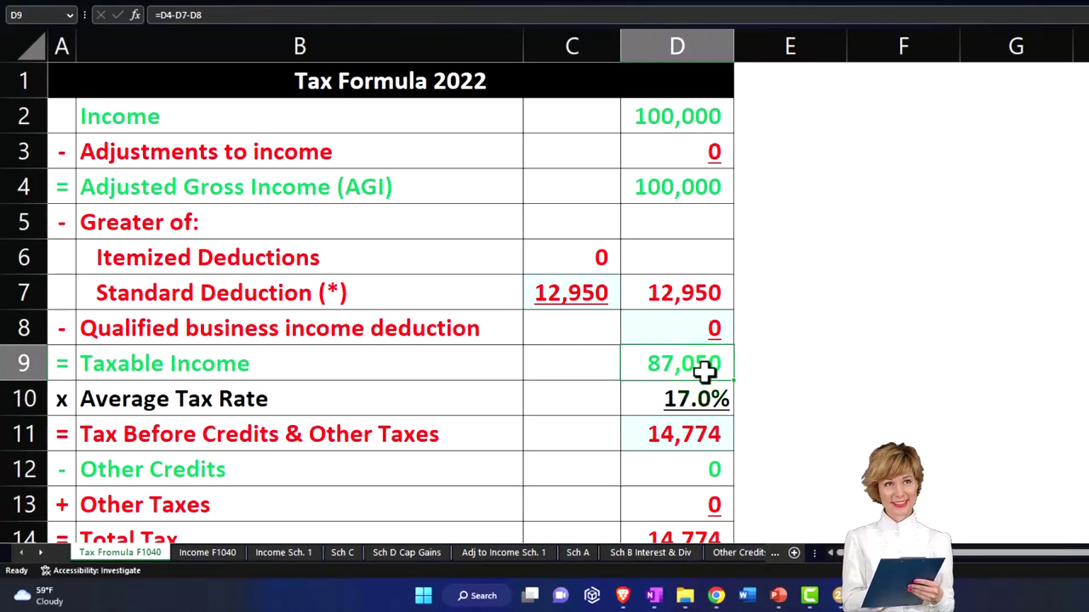
left_click(587, 268)
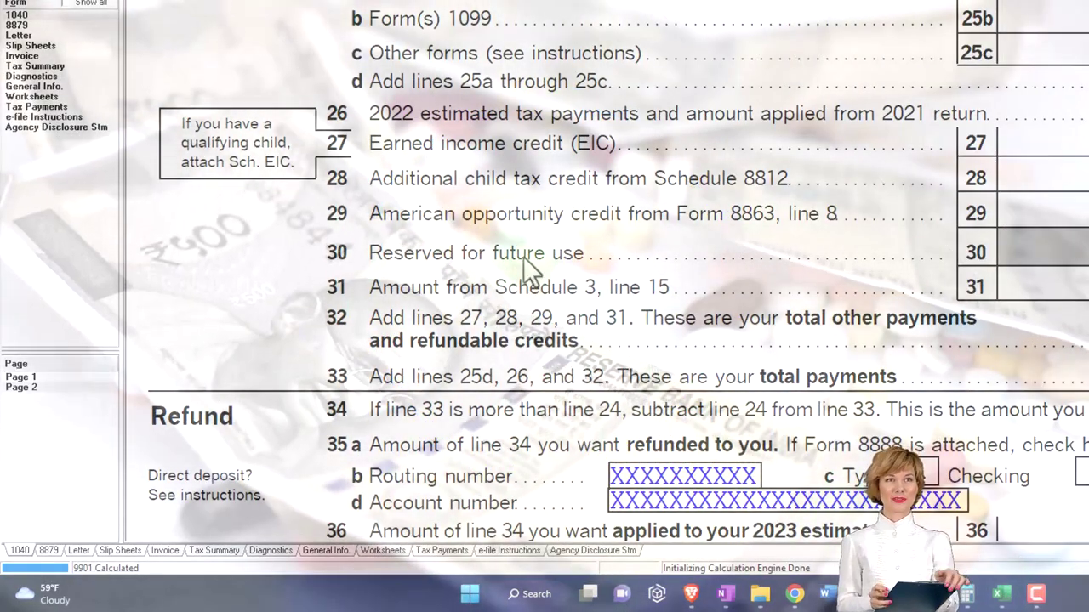
- Go back to Form 1040 page 1 and bring income and deduction lines 2a–15 into view
left_click(31, 375)
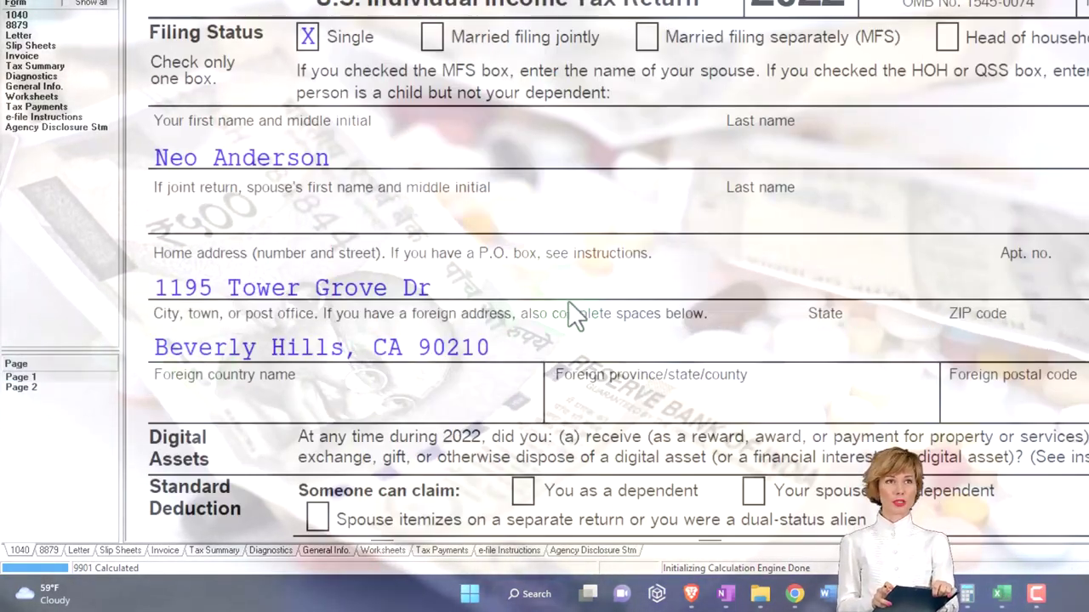
scroll(569, 301, "down", 5)
scroll(574, 314, "down", 8)
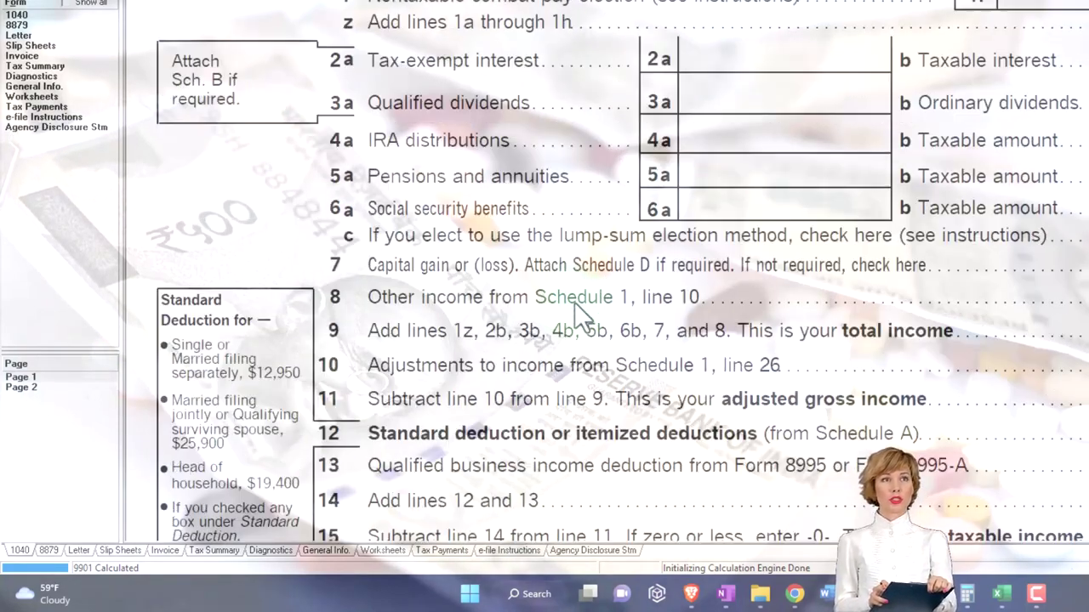
scroll(576, 416, "down", 3)
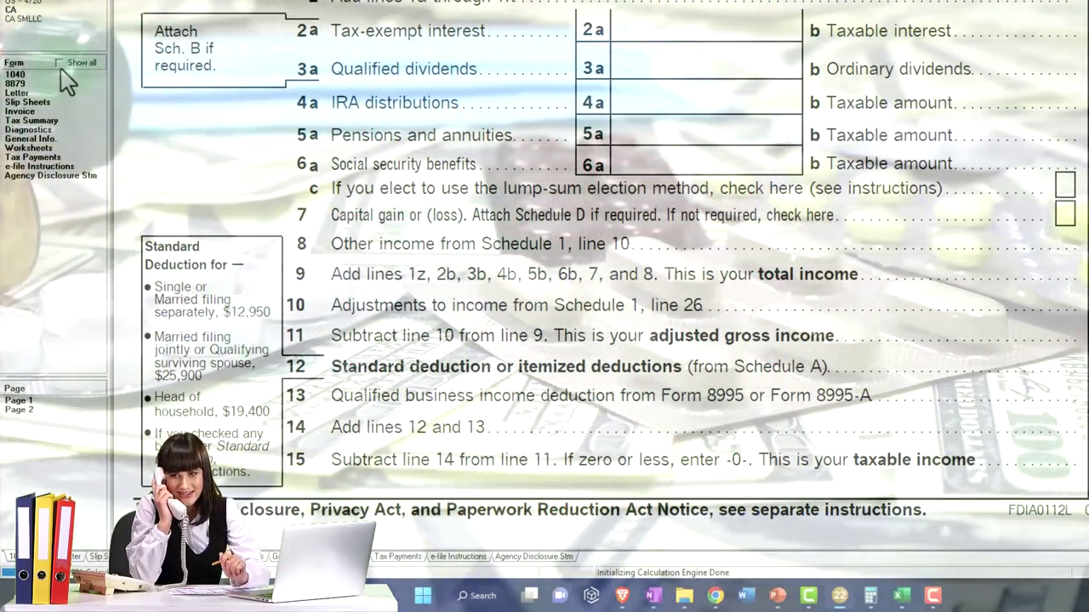
- Show all forms, open Sch A, and review its empty medical lines and 1,017 state and local taxes
left_click(58, 63)
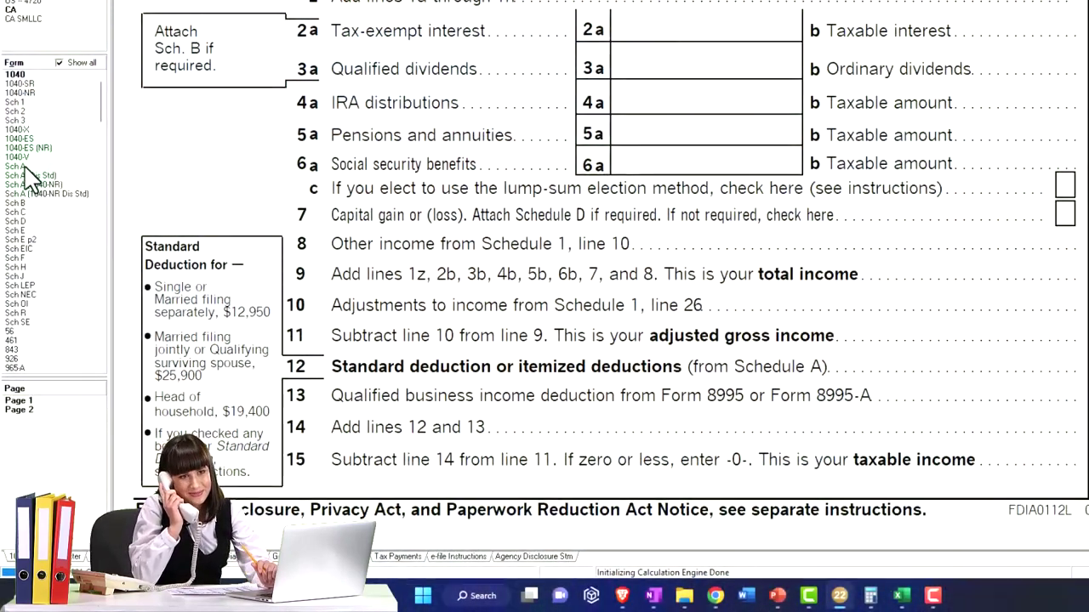
double_click(25, 167)
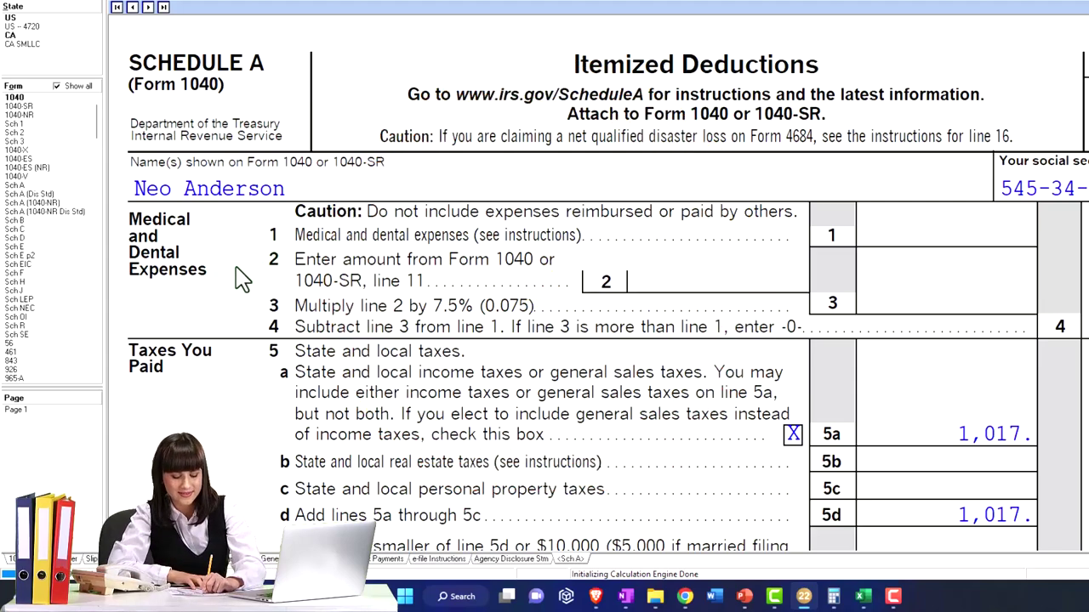
scroll(242, 279, "down", 8)
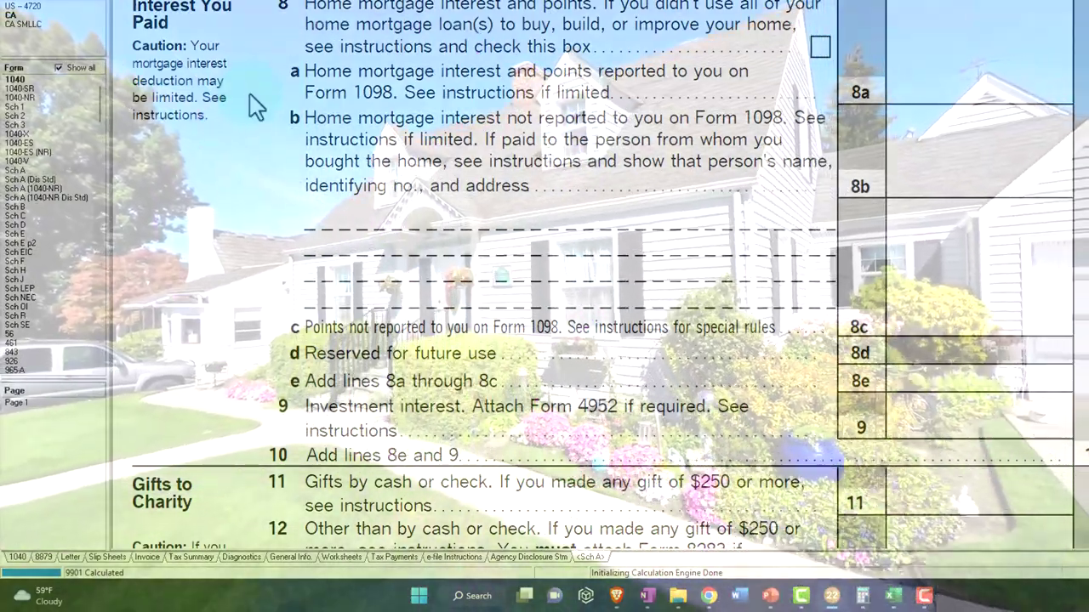
scroll(256, 106, "up", 5)
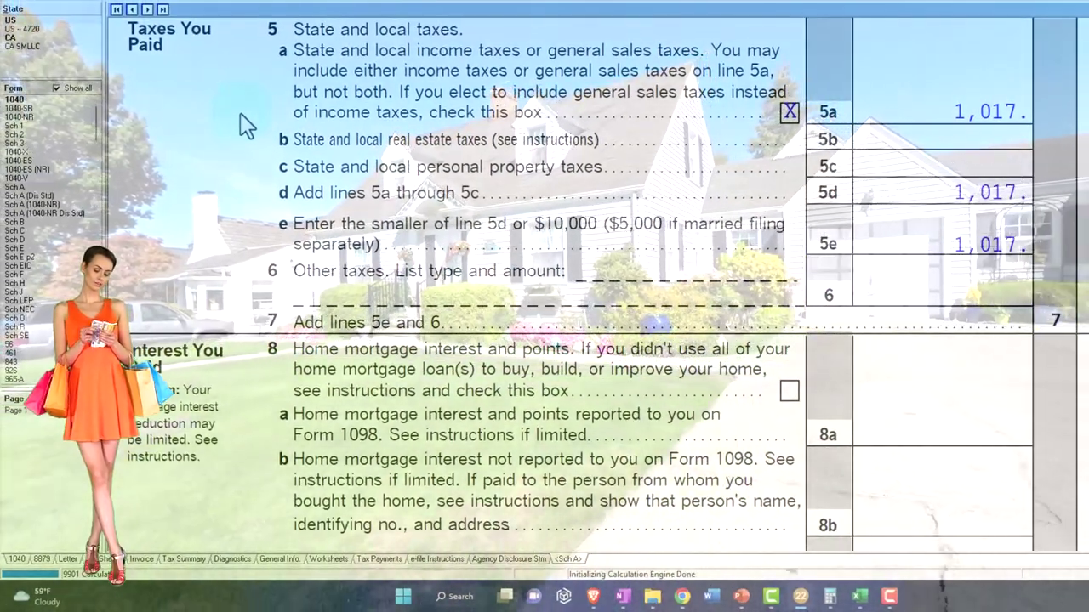
scroll(240, 112, "up", 3)
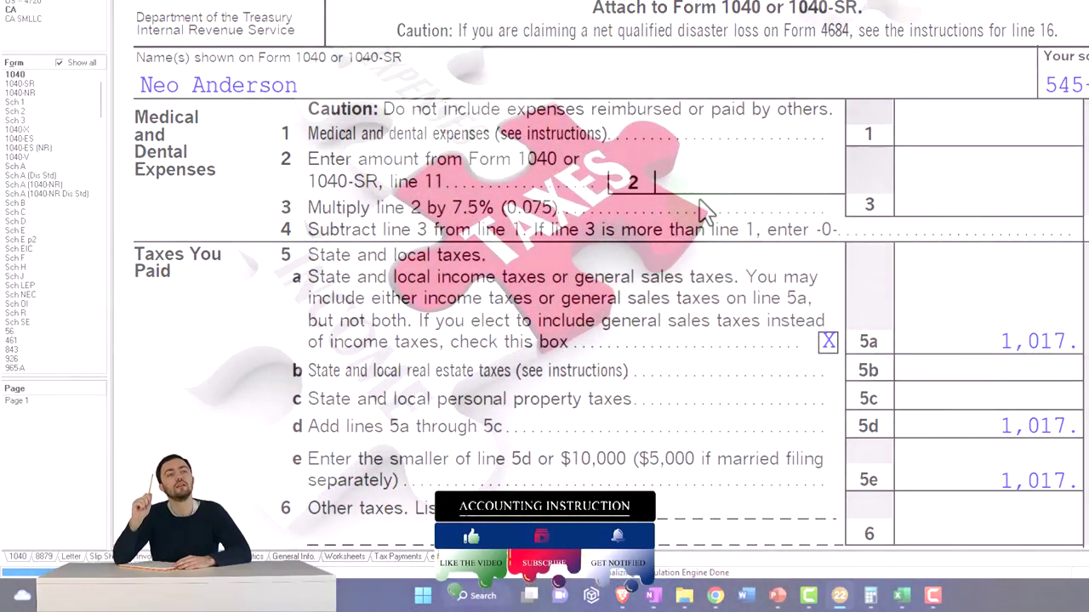
- Enter 10,000 for doctors, dentists and nurses through Jump to Input from Schedule A line 1
right_click(947, 136)
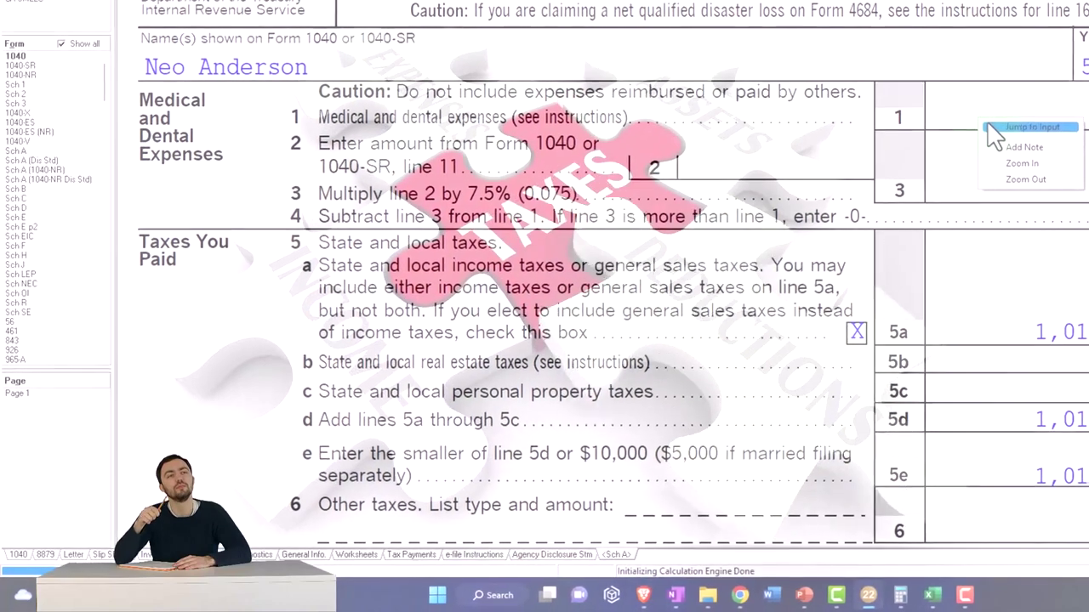
left_click(1002, 139)
left_click(648, 247)
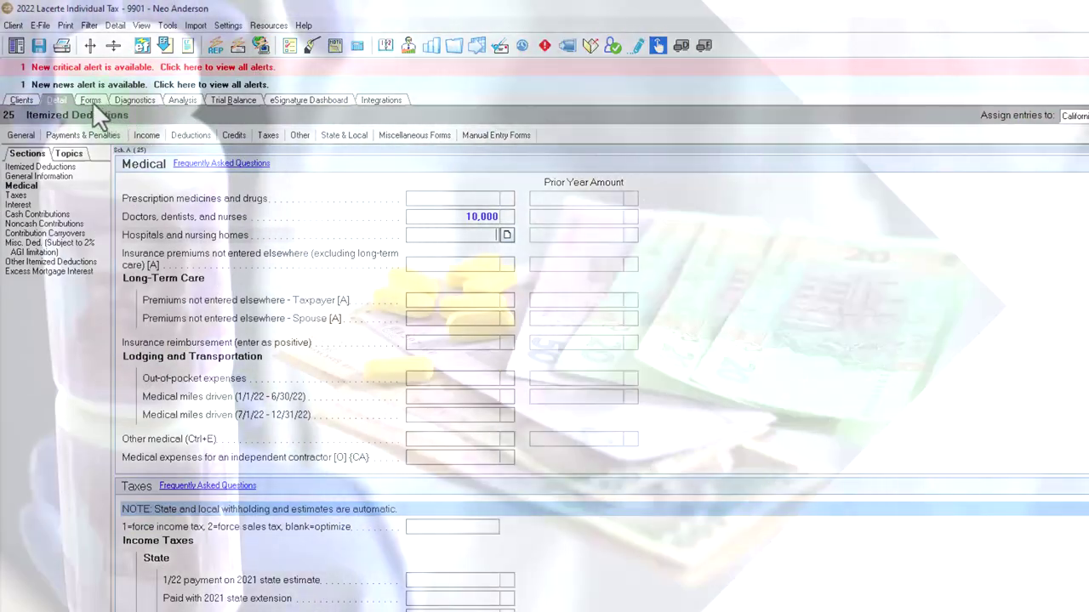
left_click(90, 100)
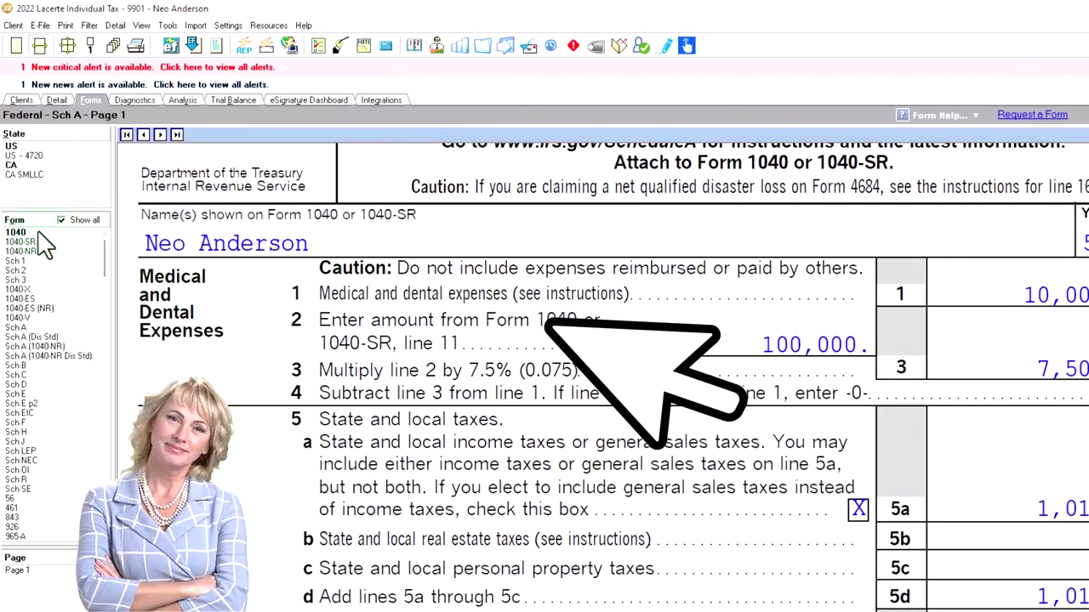
- Compare Form 1040 with Schedule A's 2,500 deductible medical expense and 1,017 total taxes
left_click(42, 232)
scroll(693, 461, "down", 10)
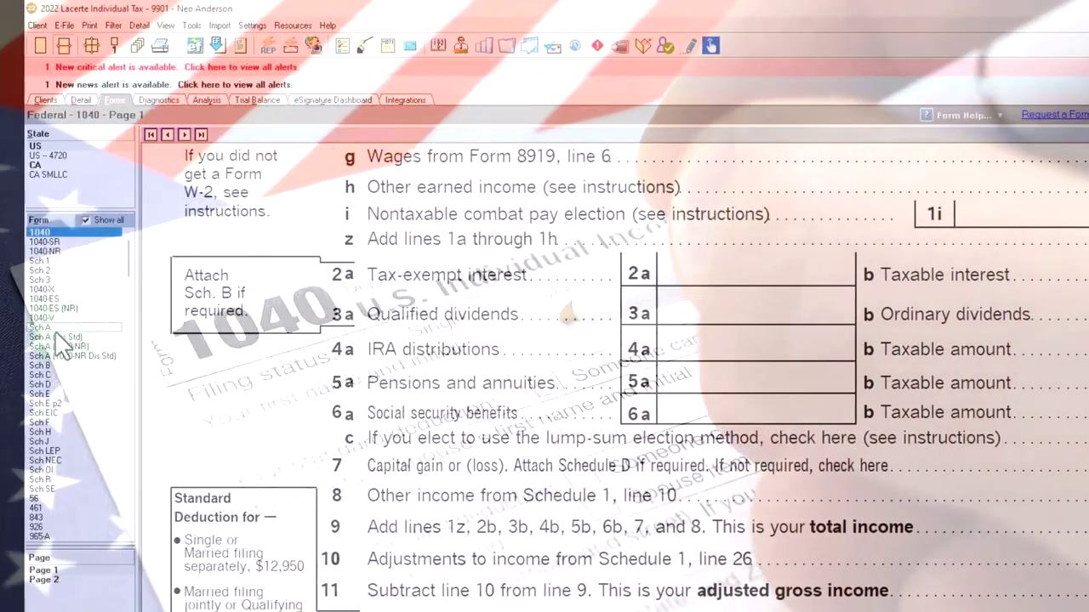
left_click(51, 329)
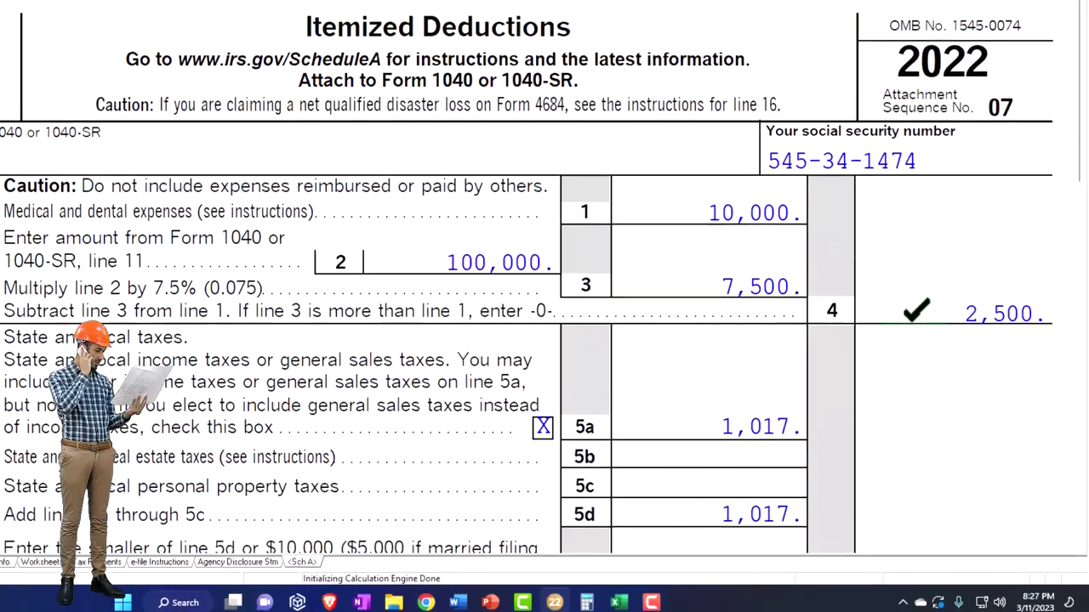
scroll(924, 324, "down", 15)
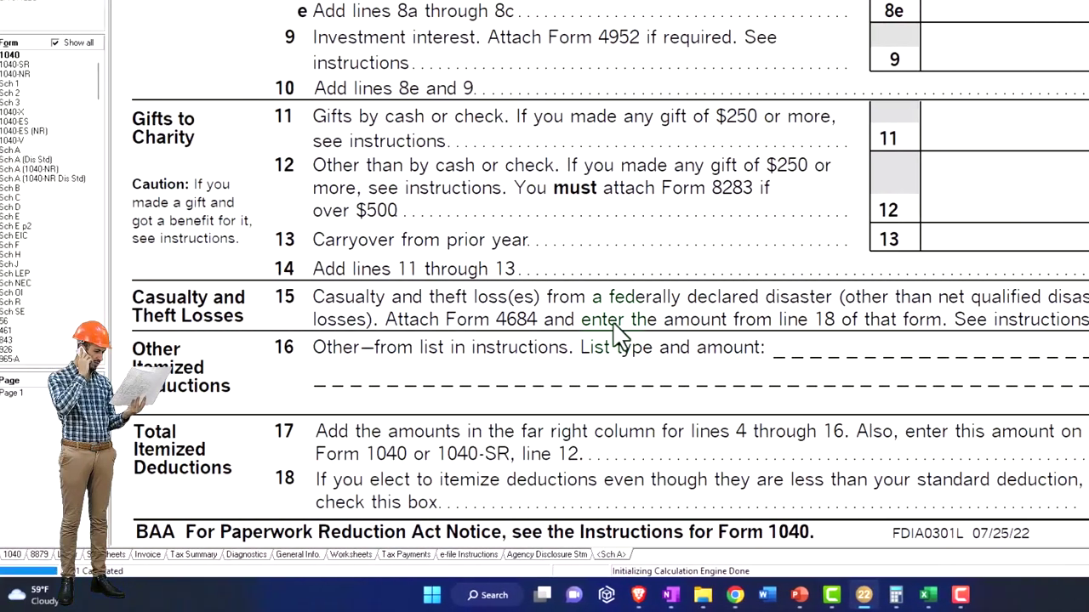
left_click(19, 56)
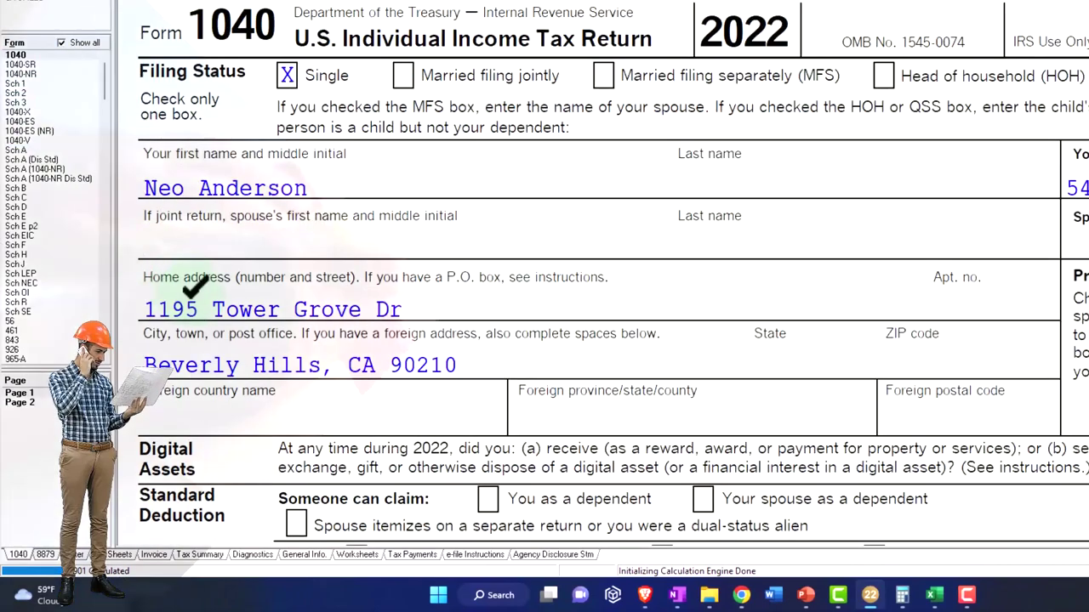
scroll(236, 297, "down", 10)
scroll(260, 344, "down", 8)
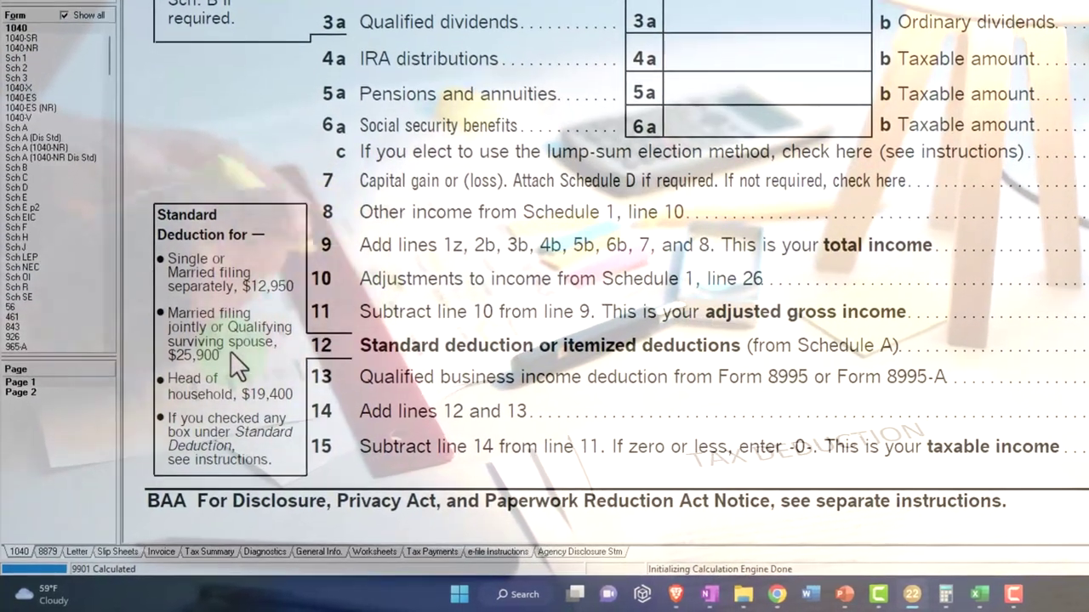
left_click(31, 138)
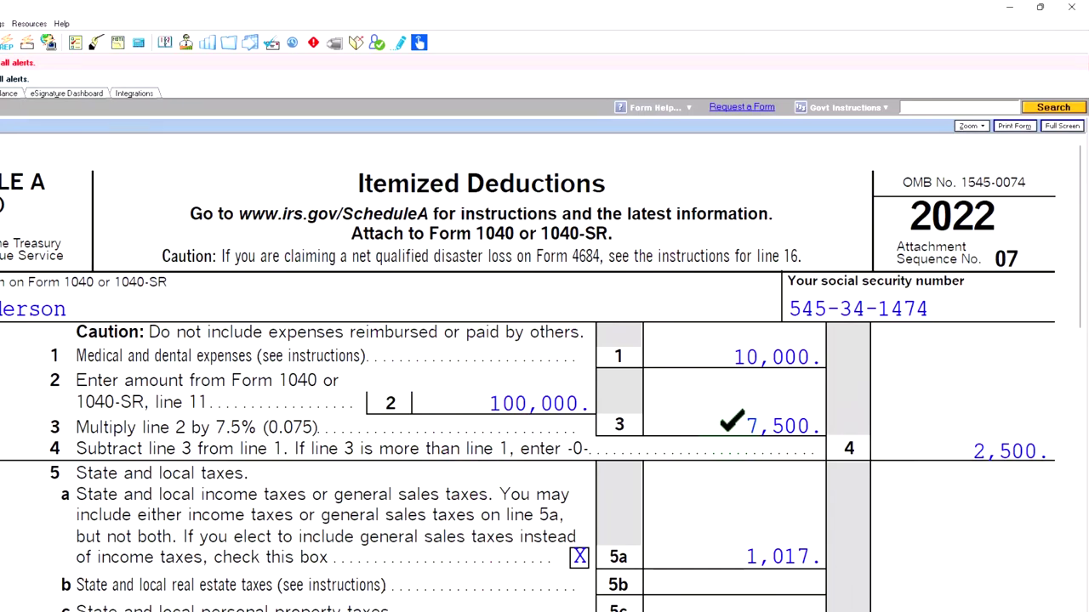
scroll(733, 440, "down", 3)
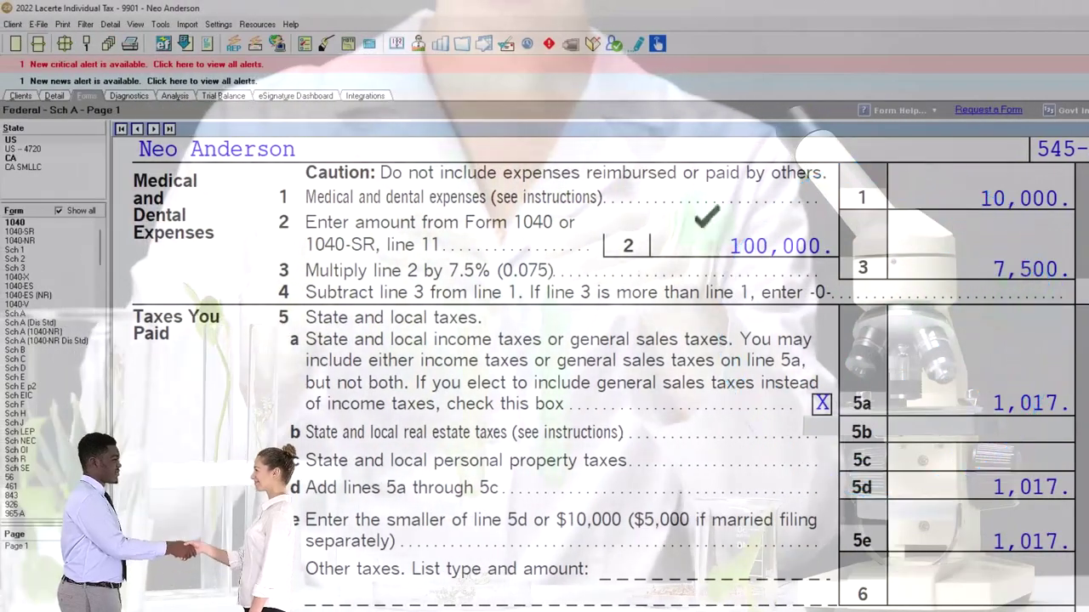
- Enter 14,000 of Form 1098 home mortgage interest on the Itemized Deductions input screen
left_click(54, 95)
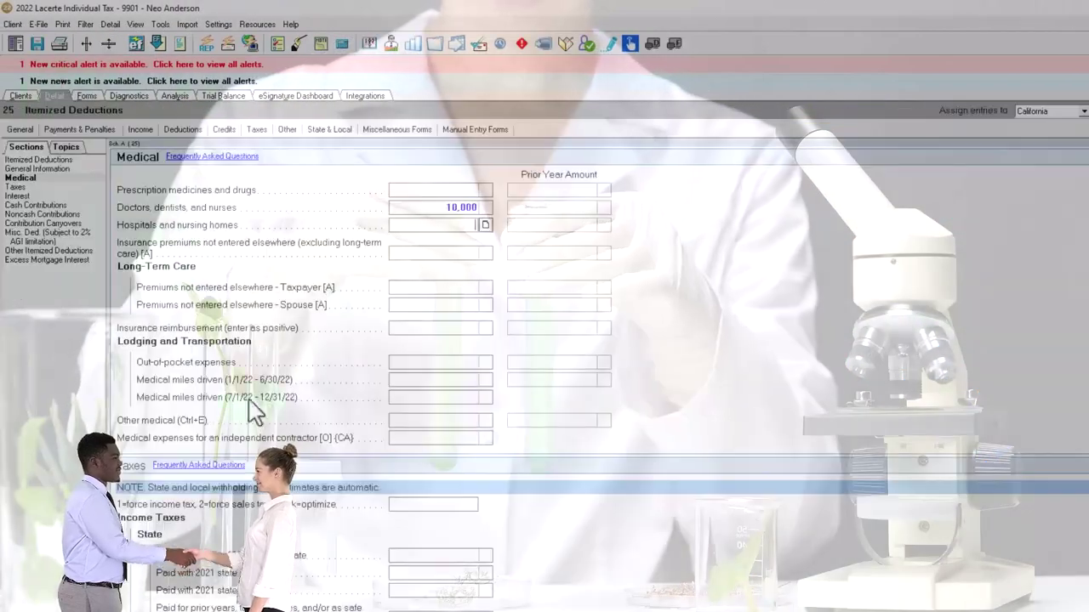
scroll(273, 429, "down", 15)
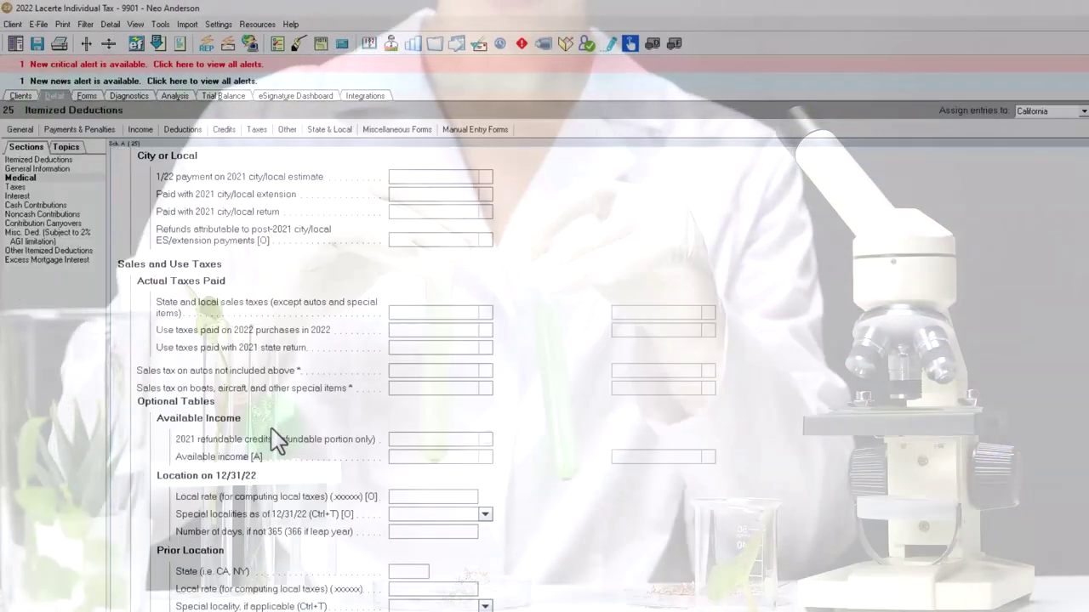
scroll(271, 437, "down", 5)
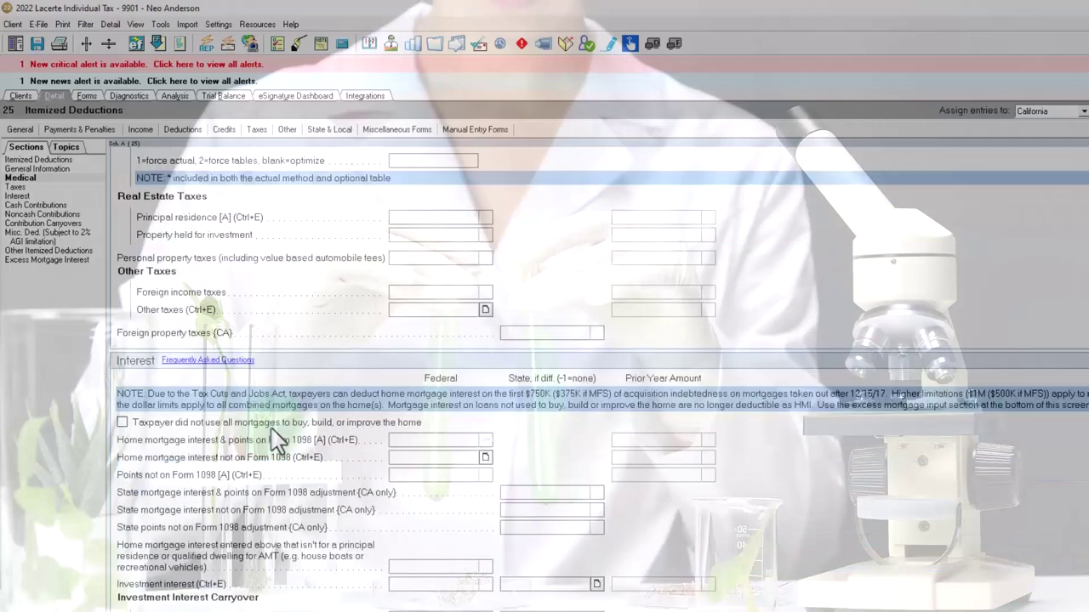
scroll(277, 438, "down", 3)
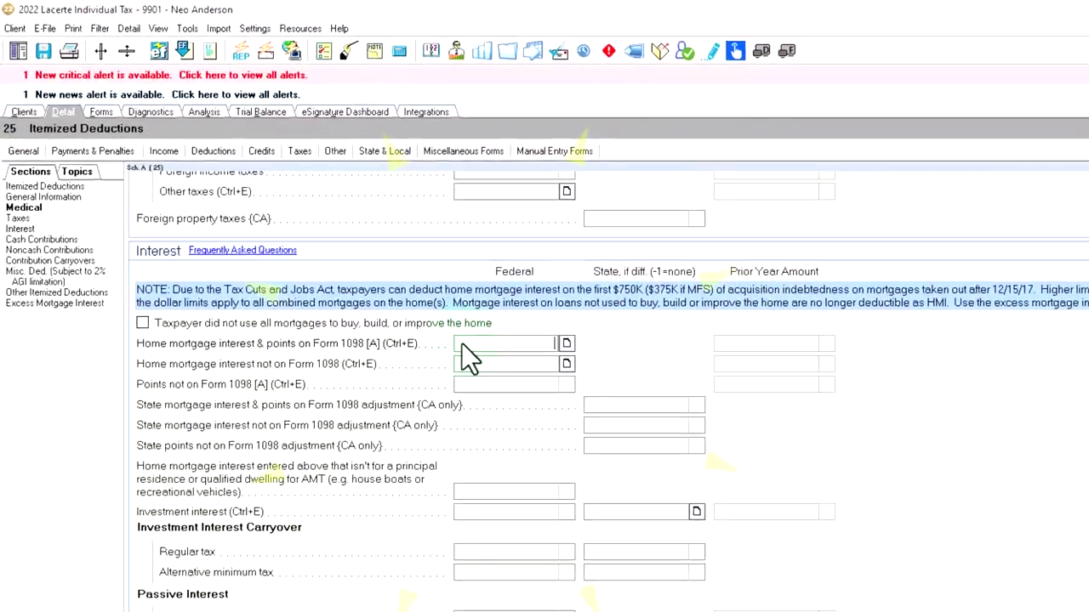
left_click(396, 295)
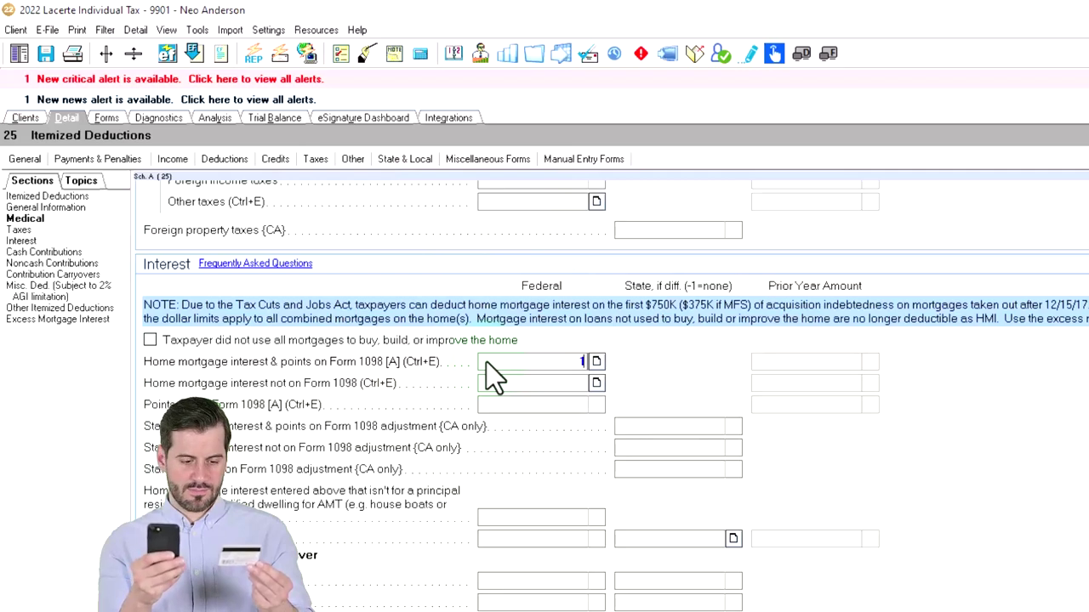
type("1")
type("4,000")
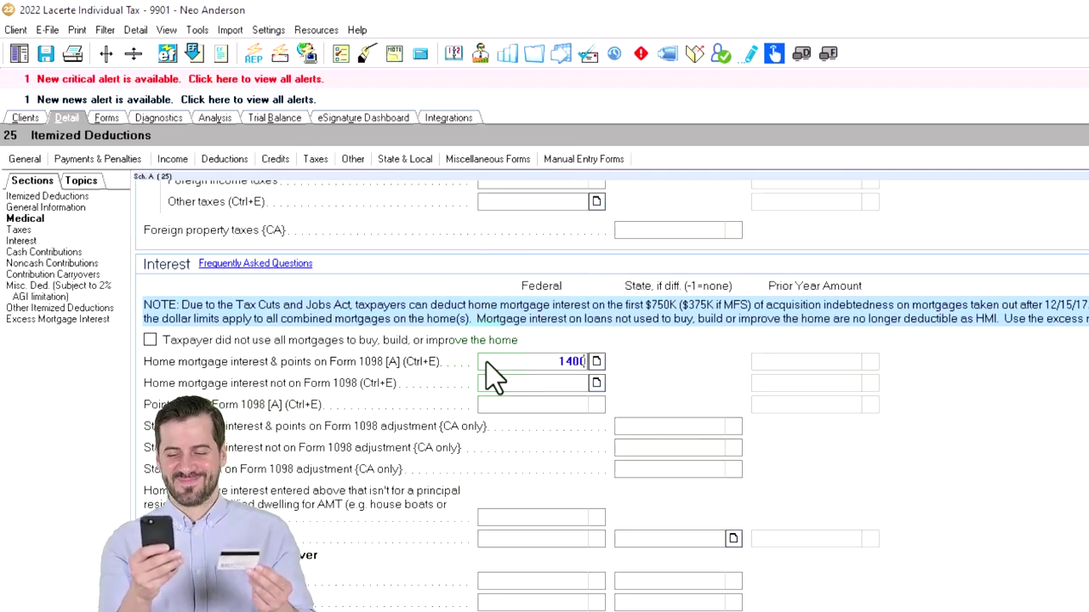
key("Tab")
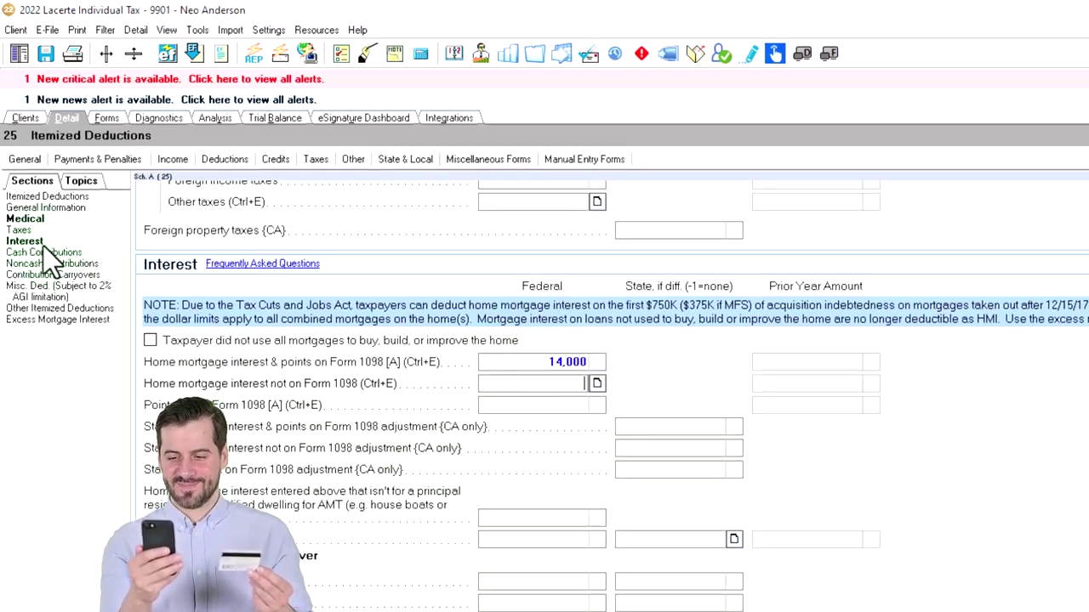
- Enter 4,000 of principal residence real estate taxes and view the updated Schedule A
left_click(19, 230)
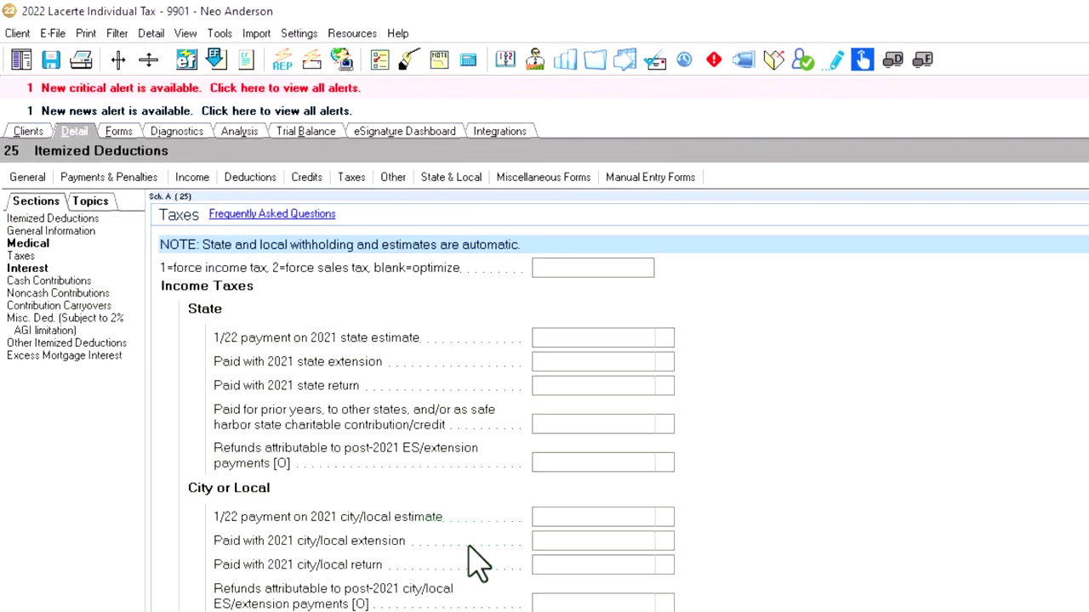
scroll(479, 561, "down", 12)
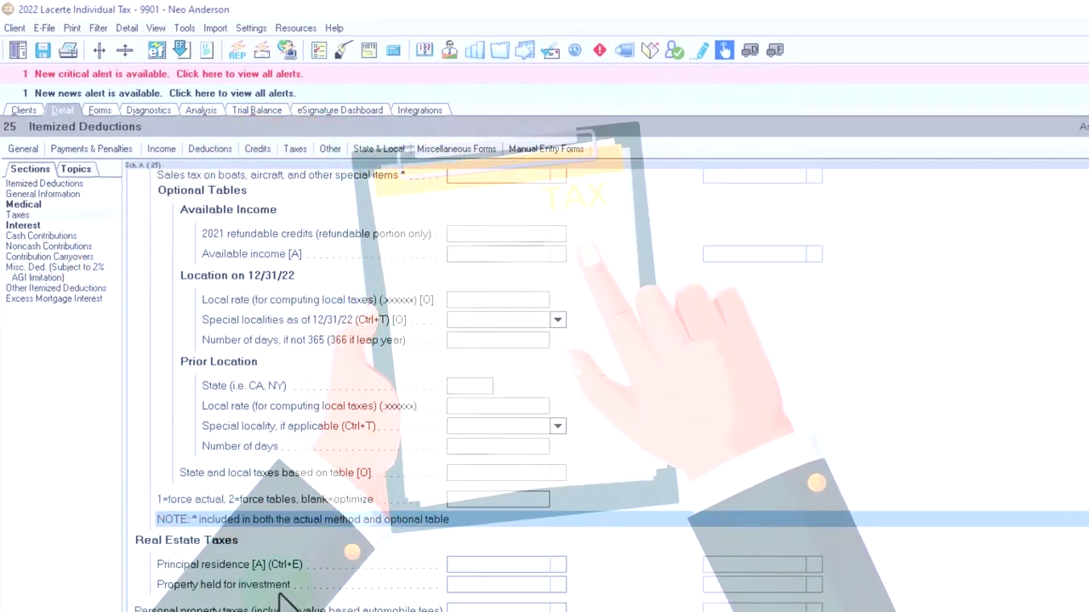
left_click(462, 564)
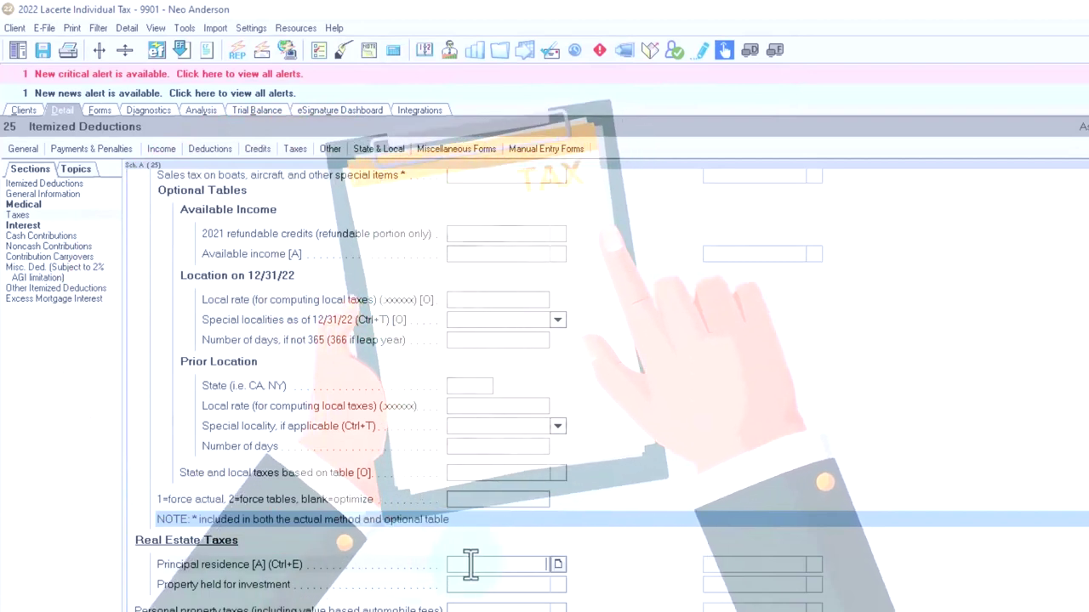
type("4,000")
key("Return")
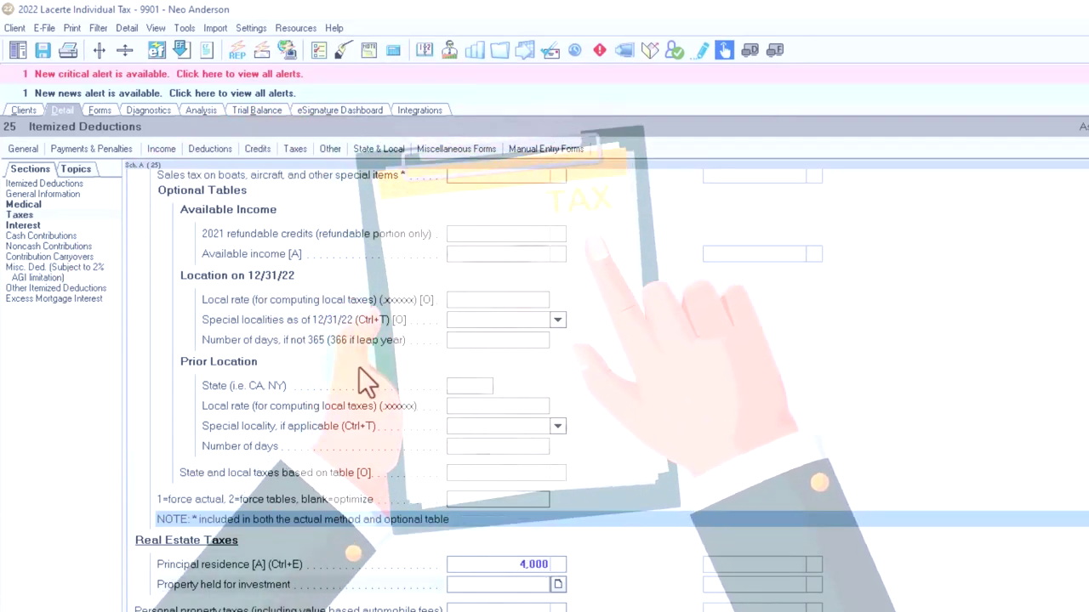
left_click(100, 111)
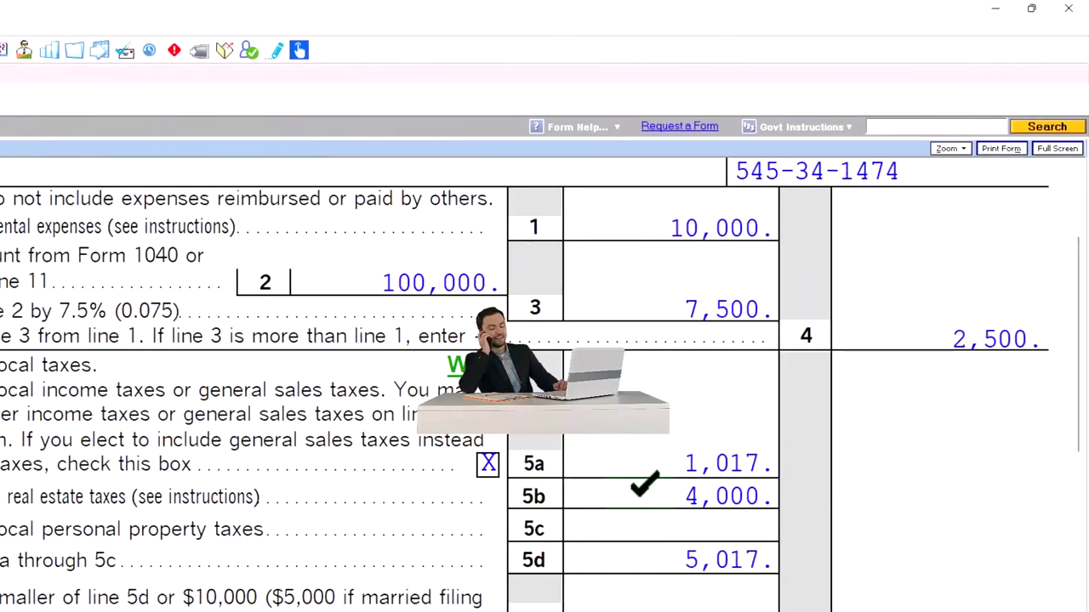
- Verify Schedule A lines 5b (4,000) and 8a (14,000), then check Form 1040 through line 12
scroll(644, 505, "down", 4)
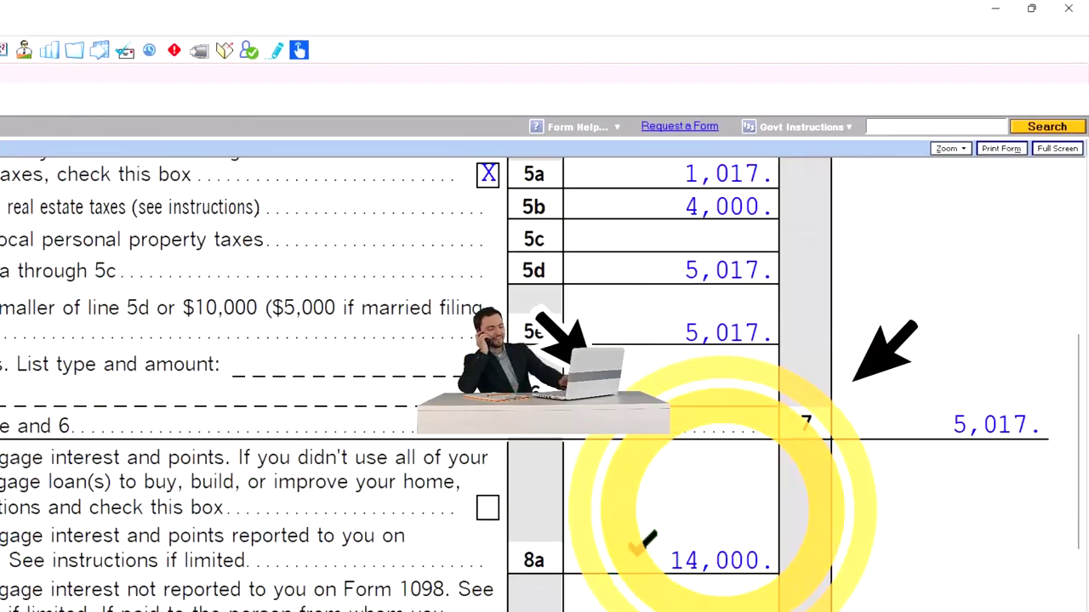
scroll(642, 545, "up", 4)
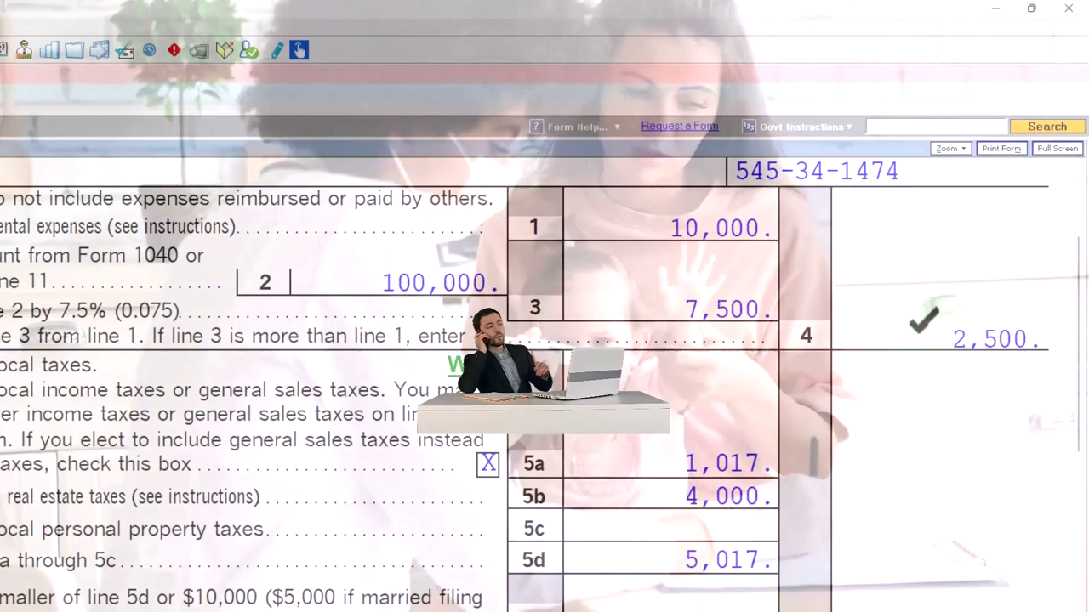
scroll(919, 329, "down", 4)
scroll(919, 324, "down", 10)
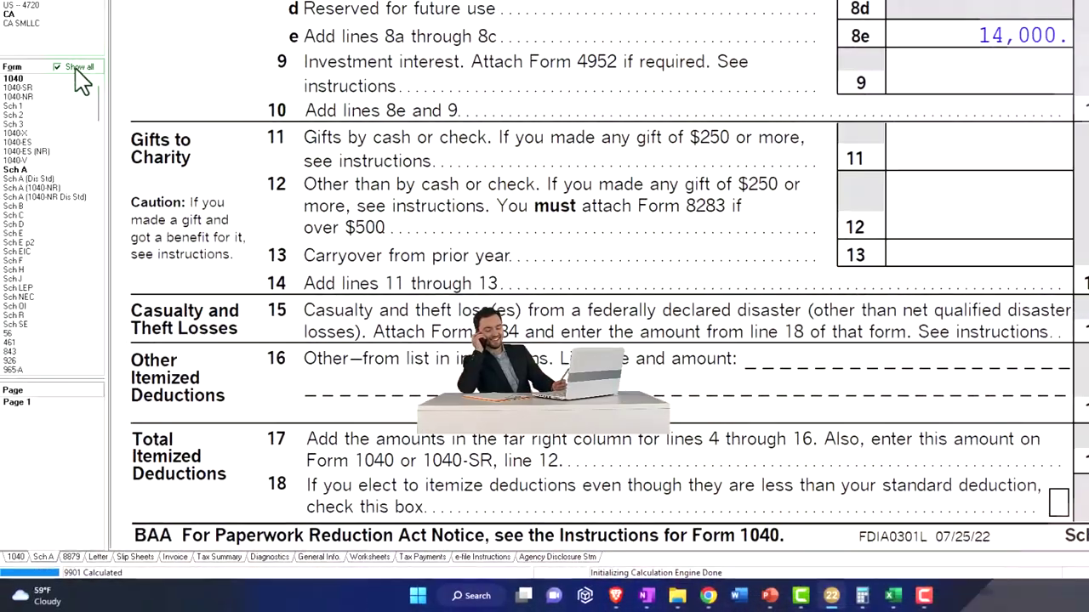
left_click(26, 79)
scroll(513, 251, "down", 15)
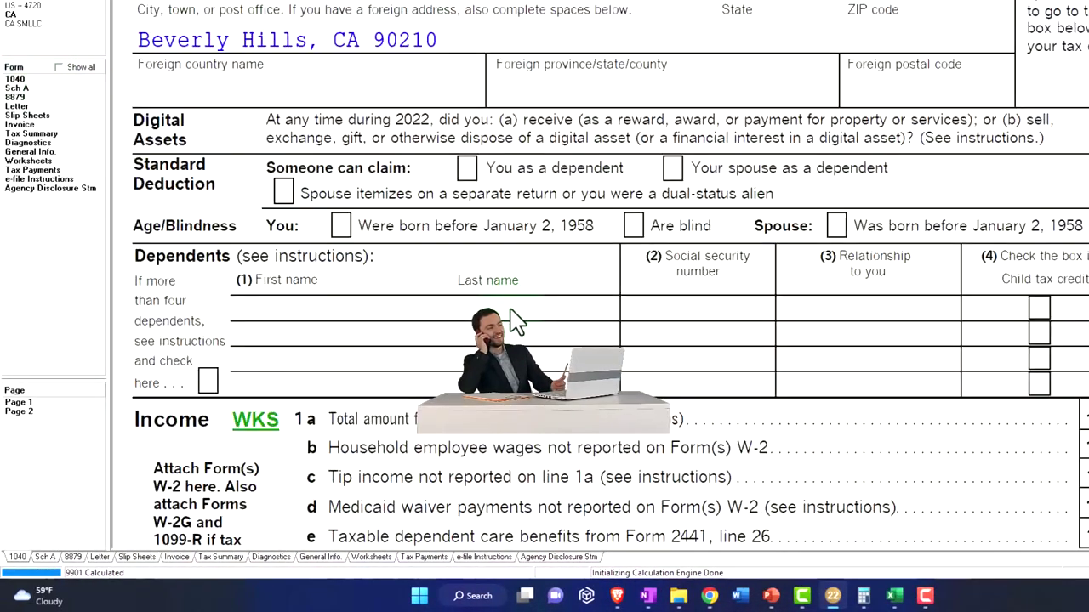